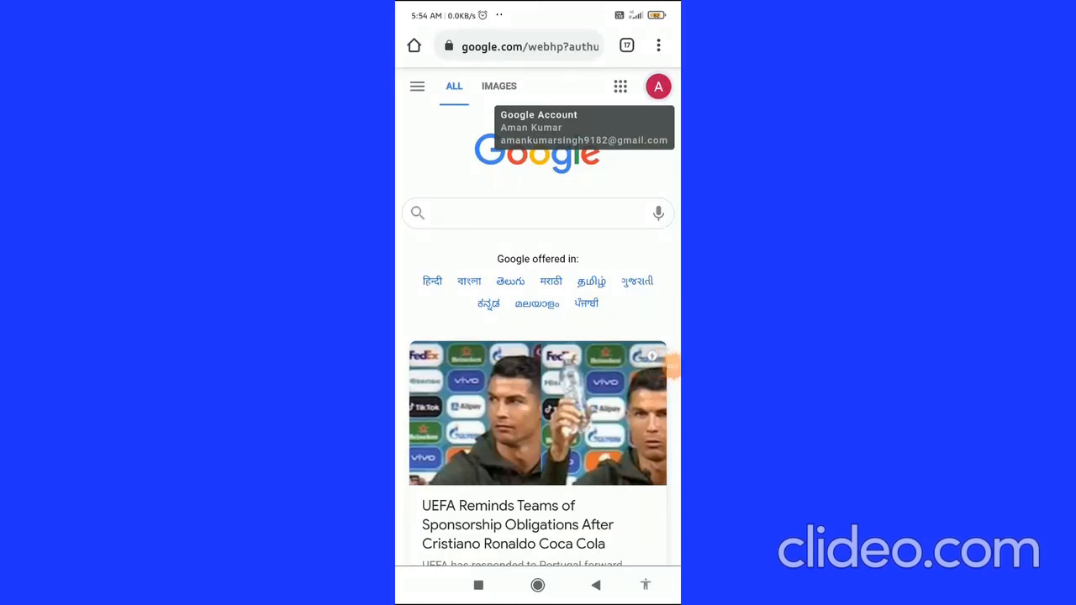
scroll(538, 378, down, 3)
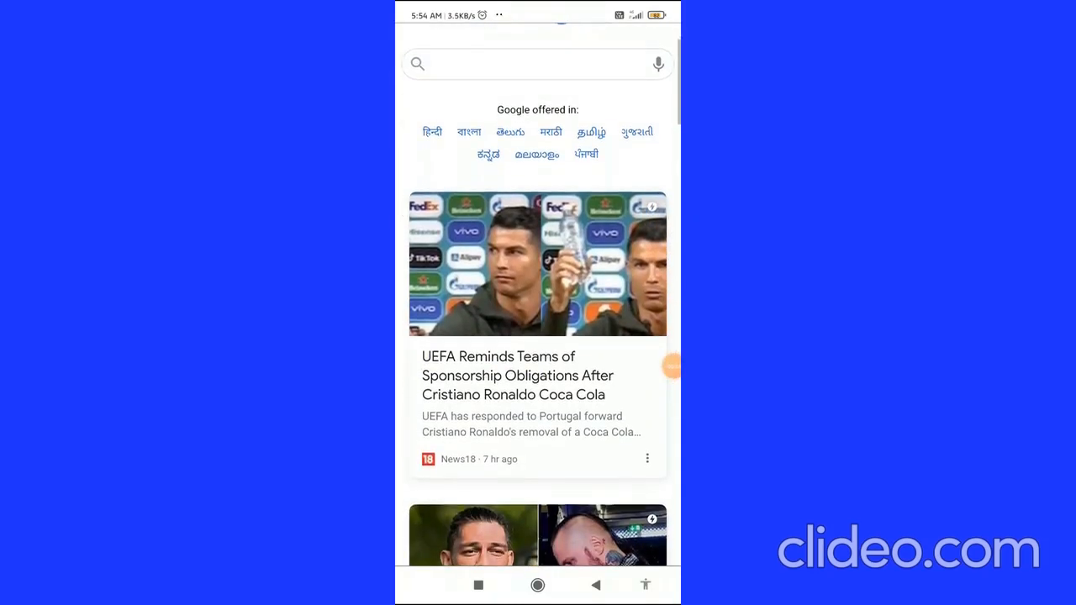
scroll(538, 336, down, 2)
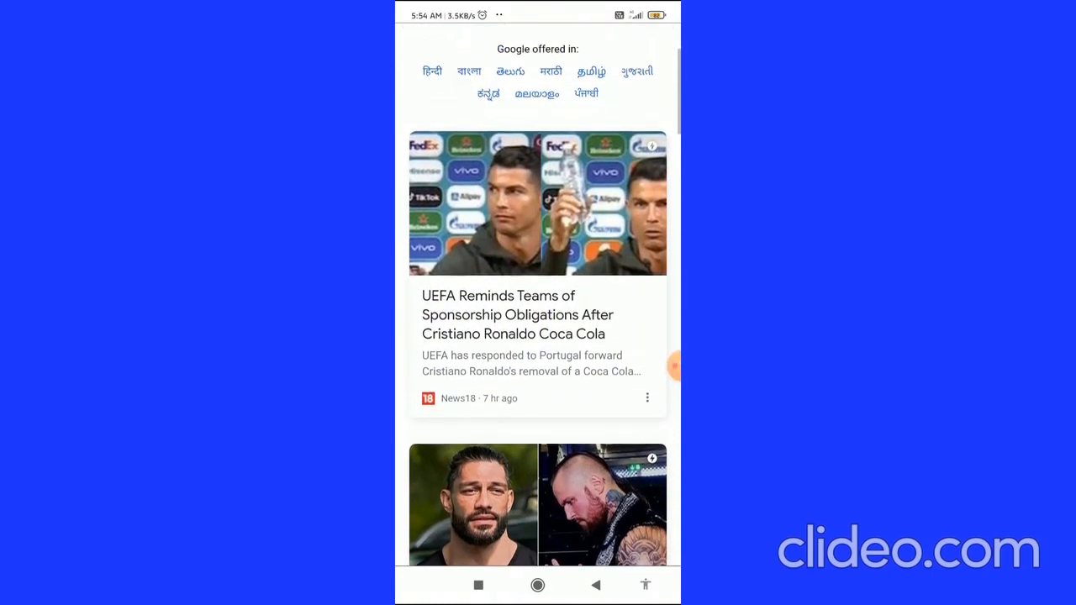
scroll(538, 336, up, 3)
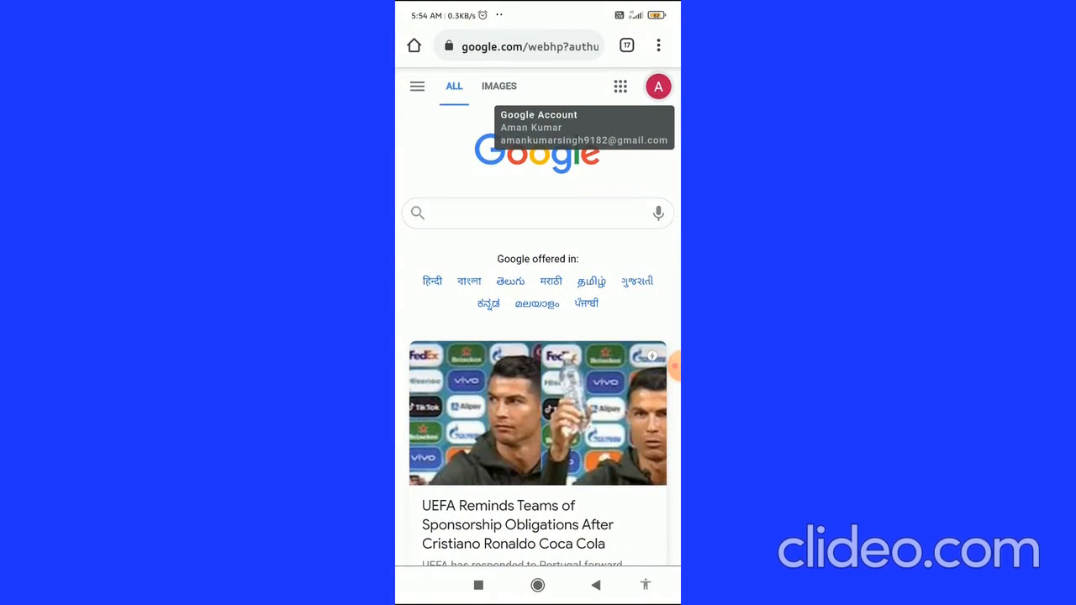
Open the account switcher from the profile avatar on Google Search.
click(658, 85)
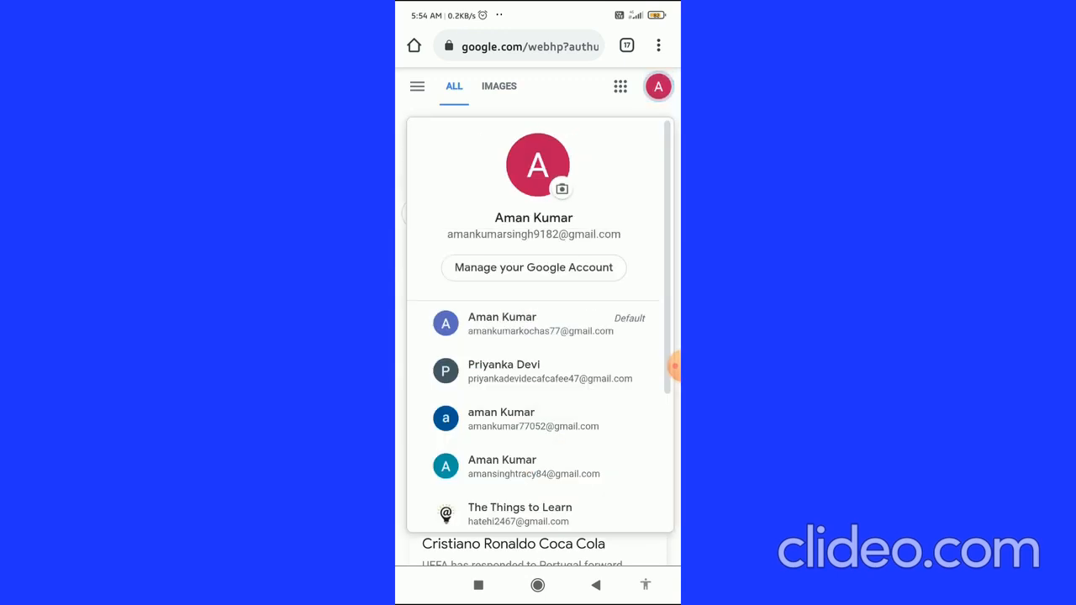
scroll(538, 336, down, 2)
scroll(538, 337, up, 2)
click(658, 85)
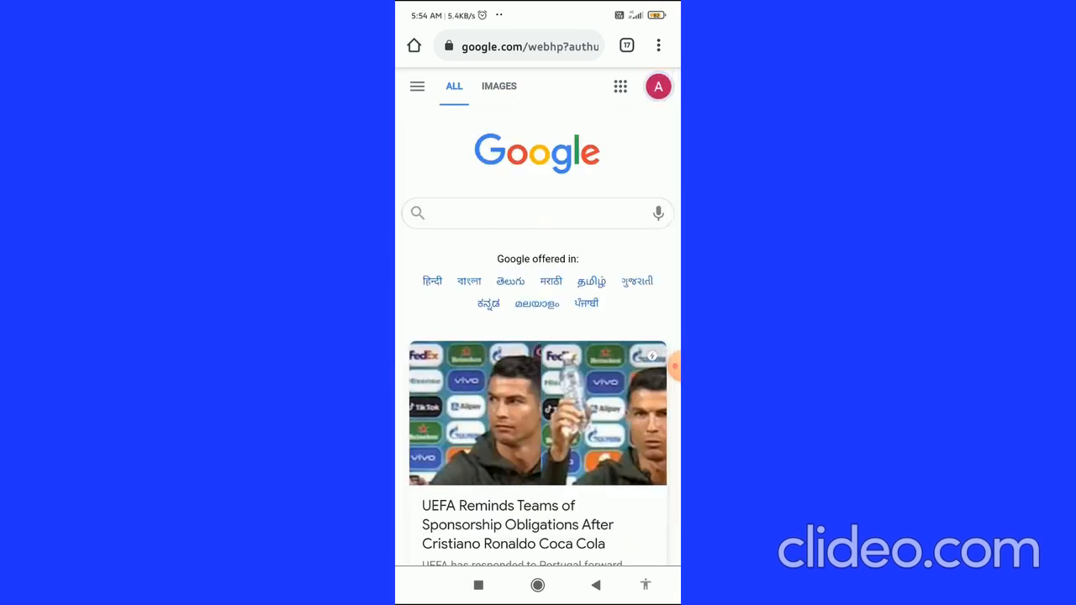
click(658, 86)
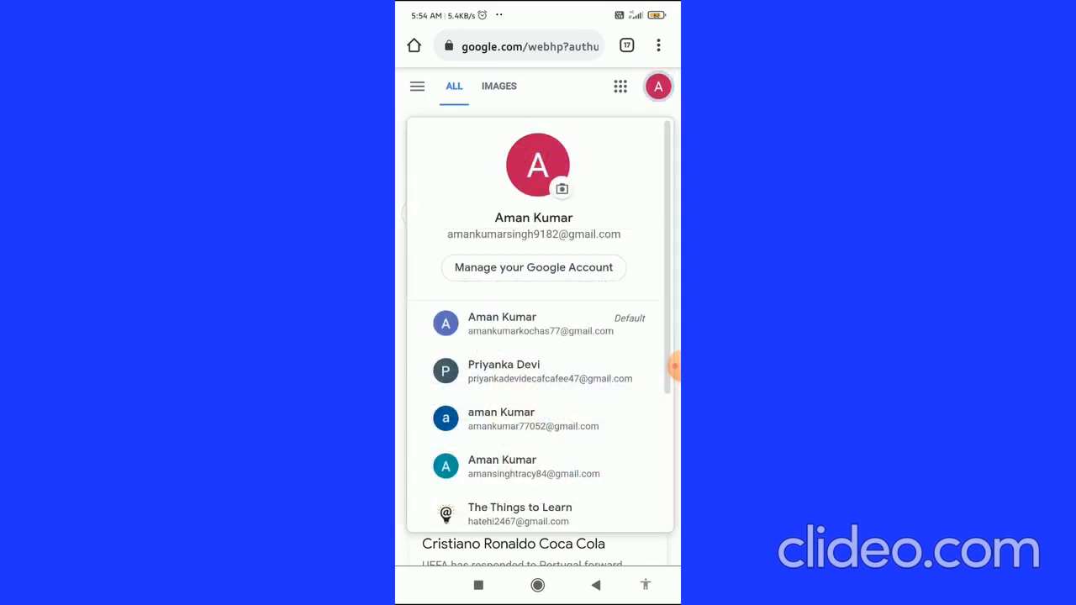
click(534, 267)
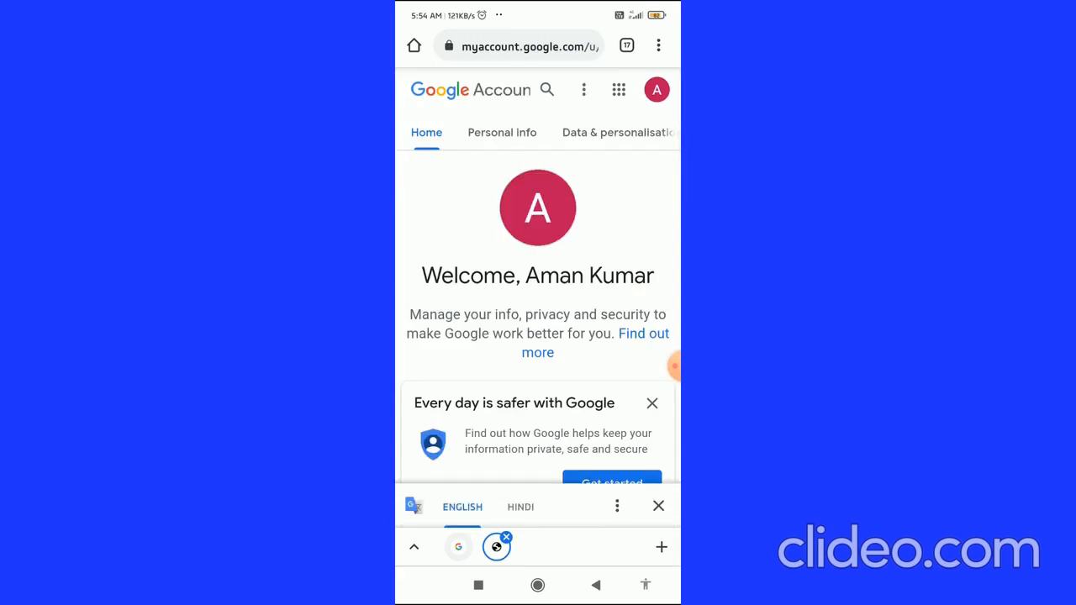
Go to Data & personalisation and reach 'Delete a service or your account'.
click(537, 208)
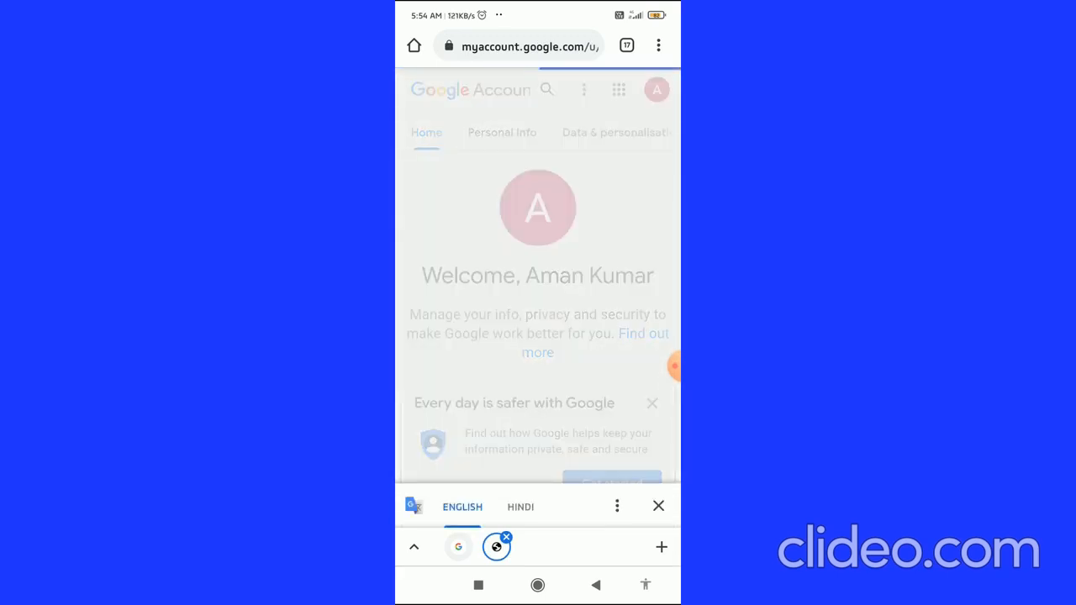
scroll(538, 336, down, 10)
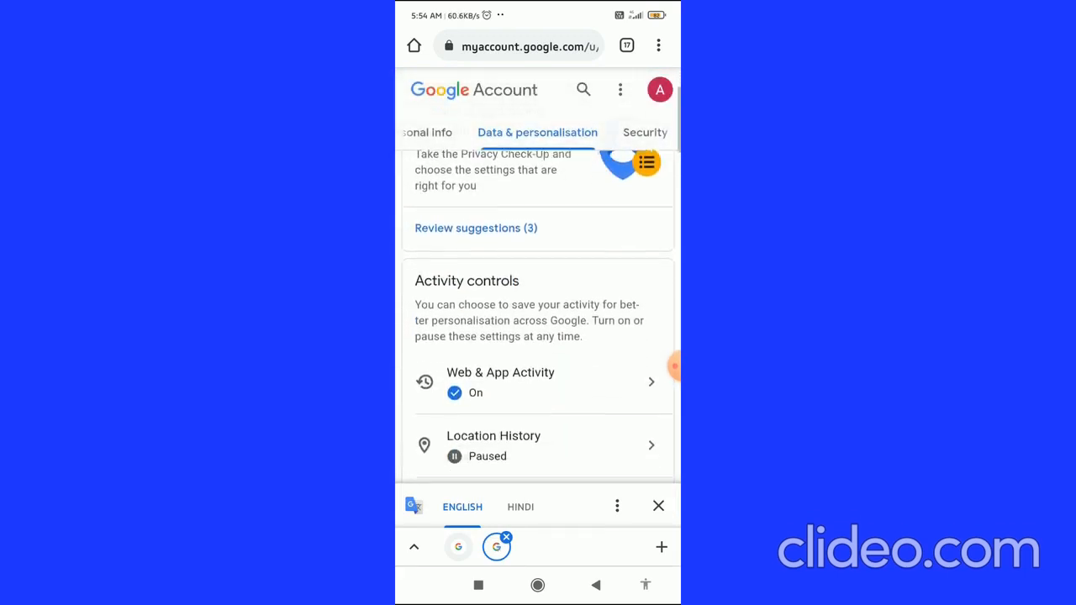
scroll(538, 336, down, 3)
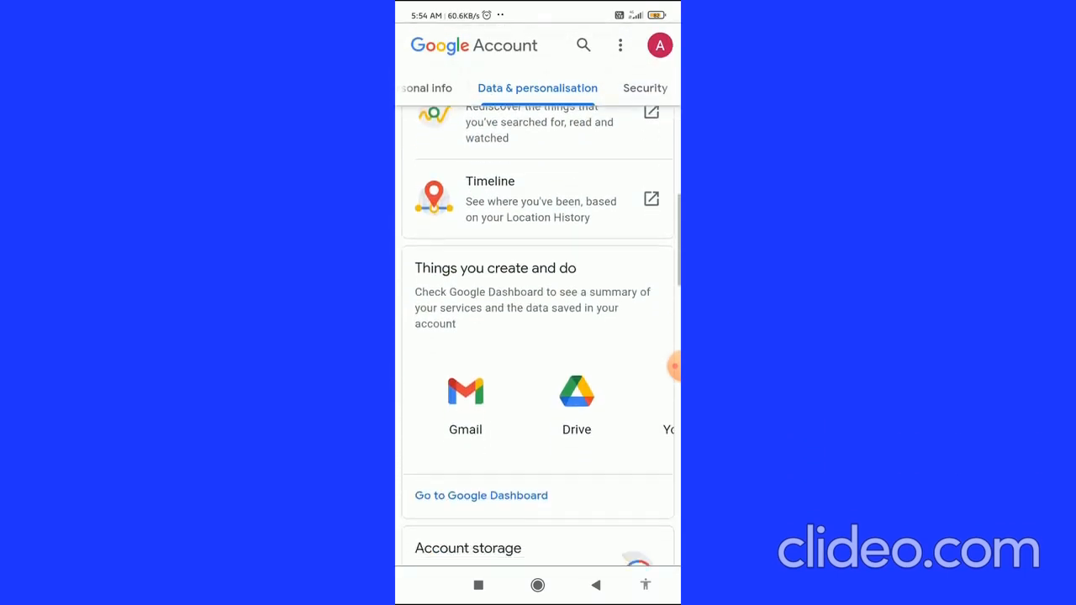
scroll(538, 336, down, 3)
scroll(538, 336, down, 3)
scroll(538, 336, down, 3)
scroll(538, 337, down, 3)
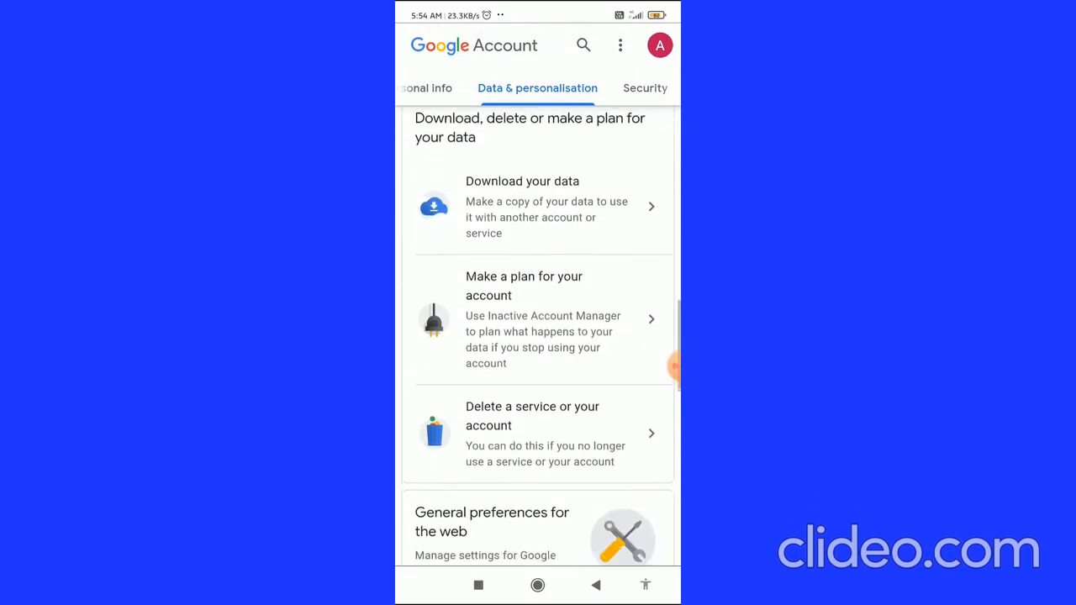
scroll(538, 337, down, 2)
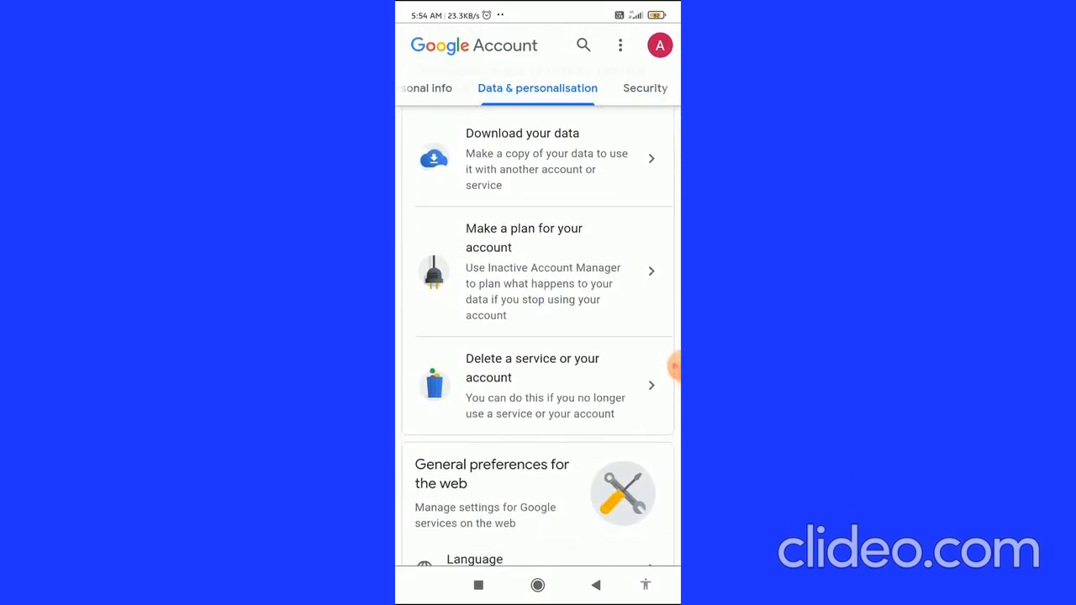
click(538, 386)
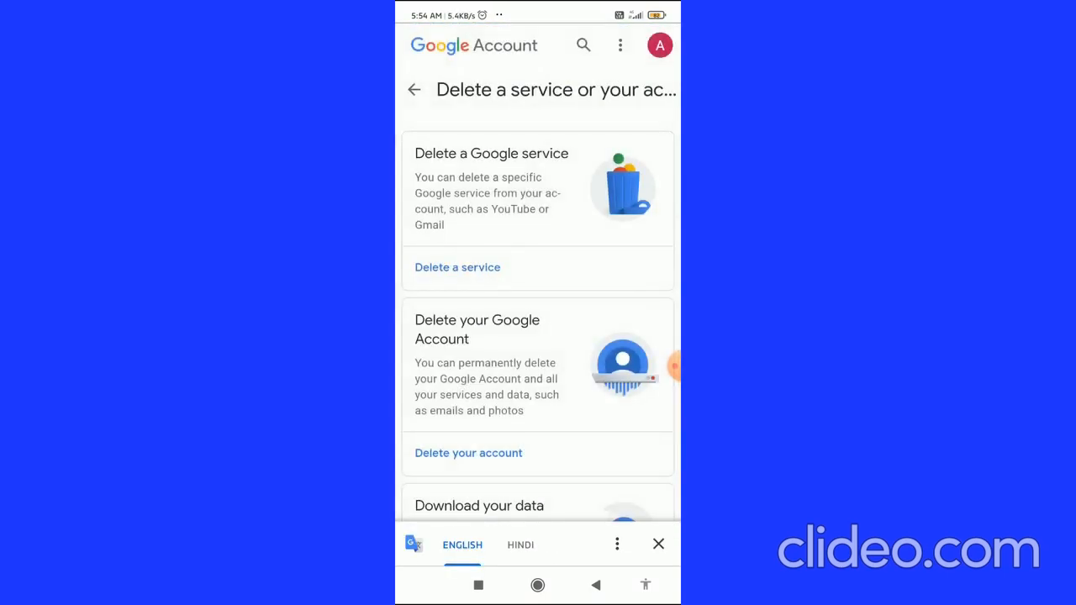
scroll(538, 336, down, 2)
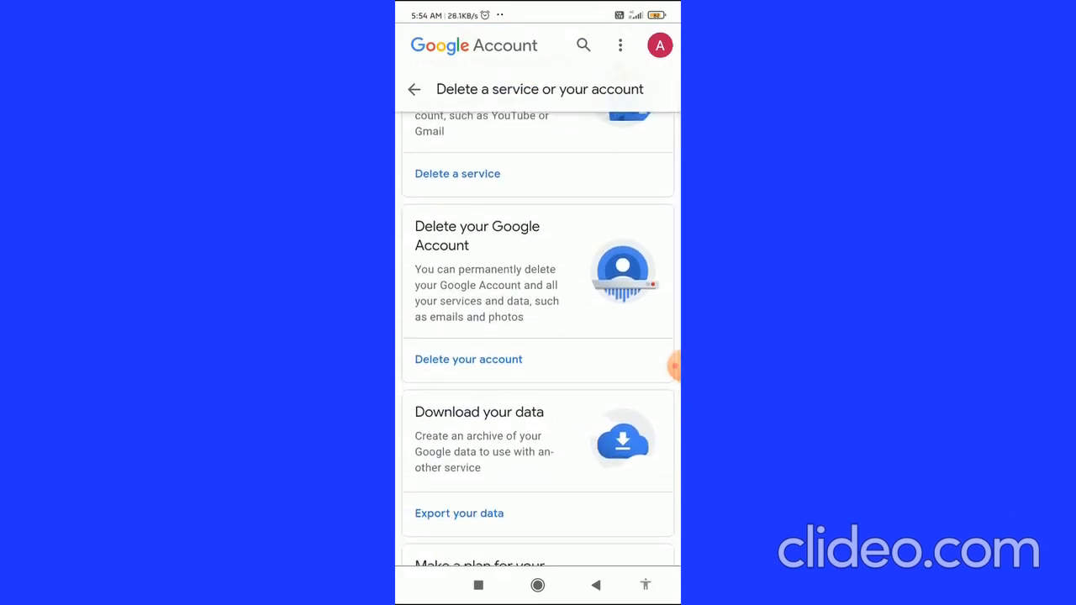
Choose 'Delete your account' and verify identity with the password.
click(468, 359)
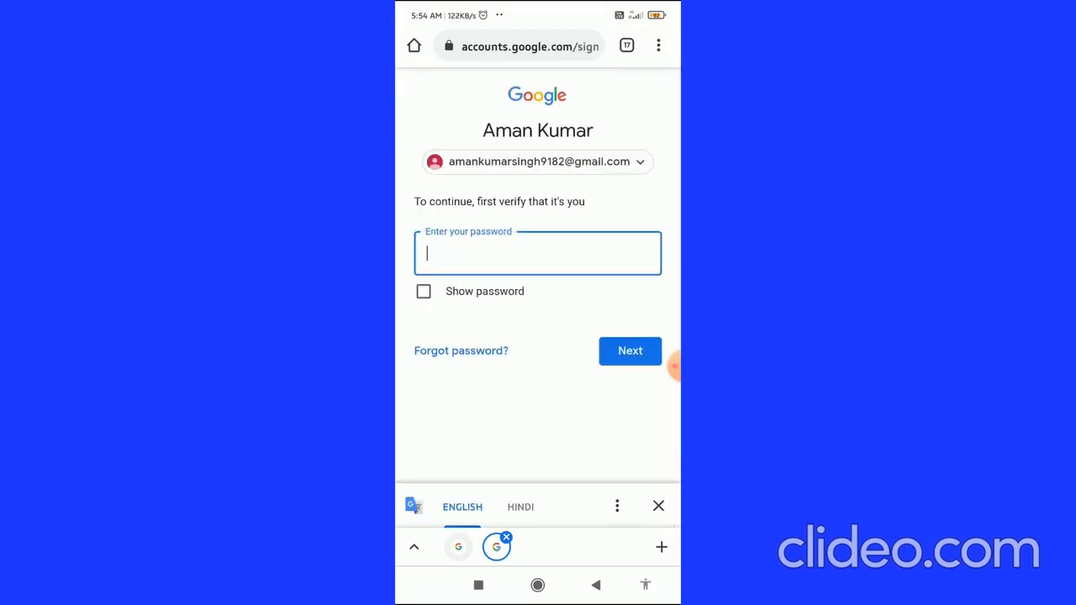
click(673, 367)
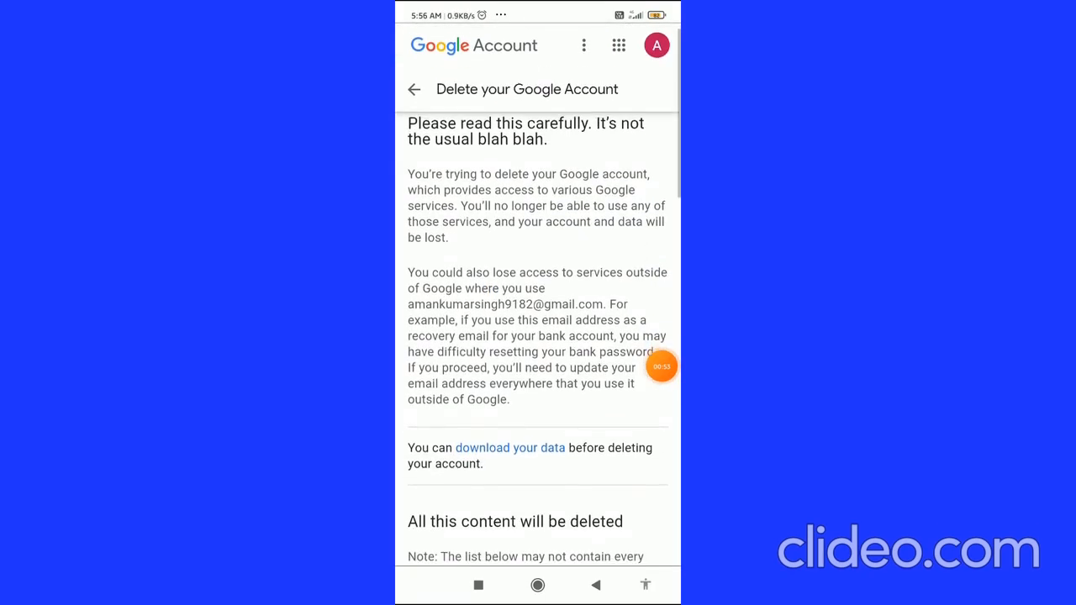
scroll(539, 336, down, 3)
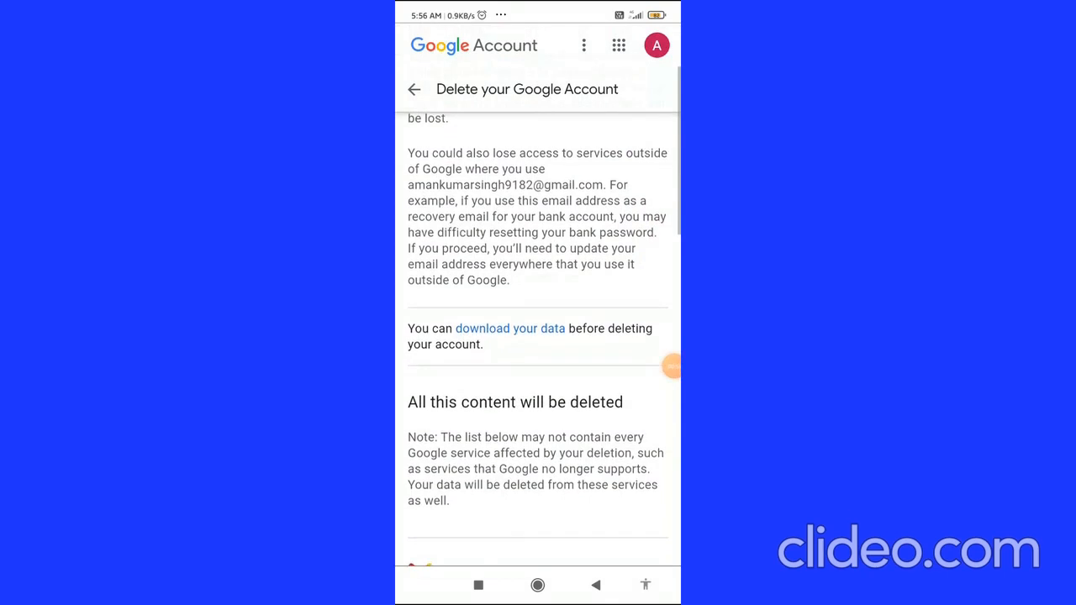
scroll(538, 337, down, 1)
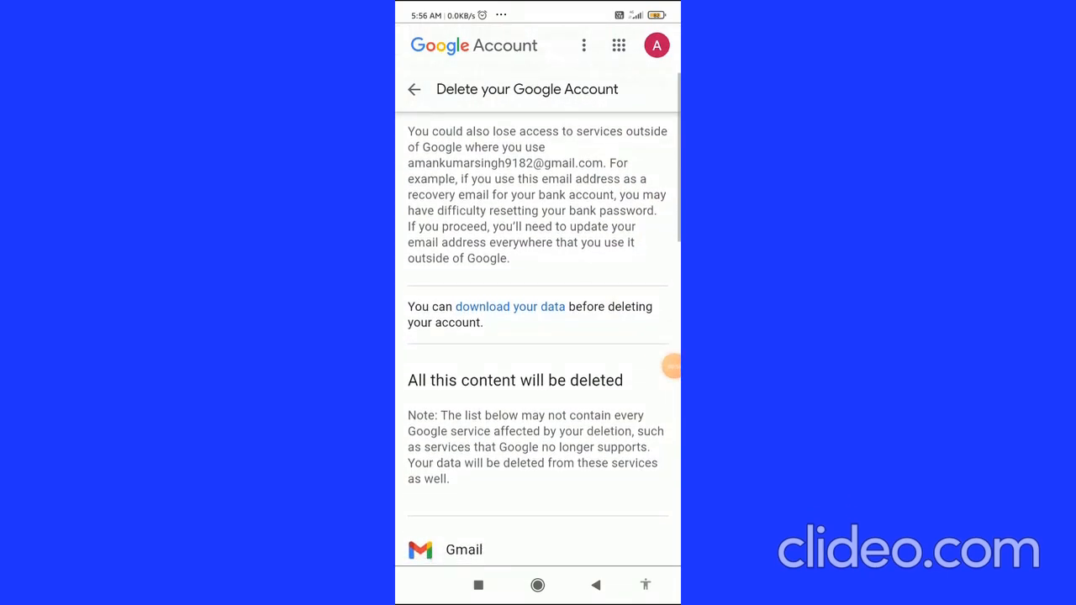
scroll(538, 337, down, 2)
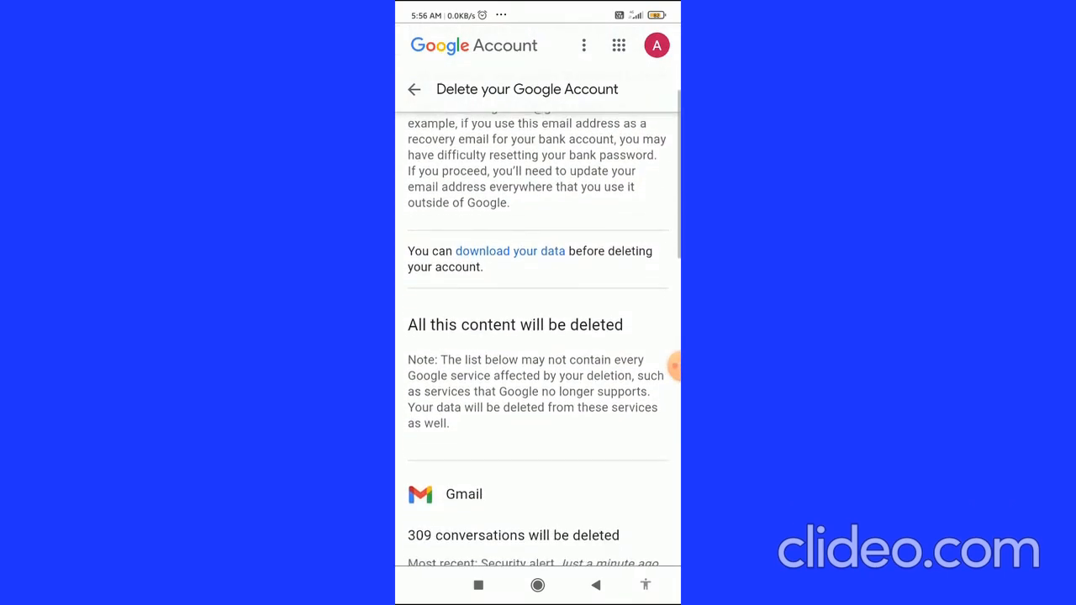
scroll(538, 336, down, 1)
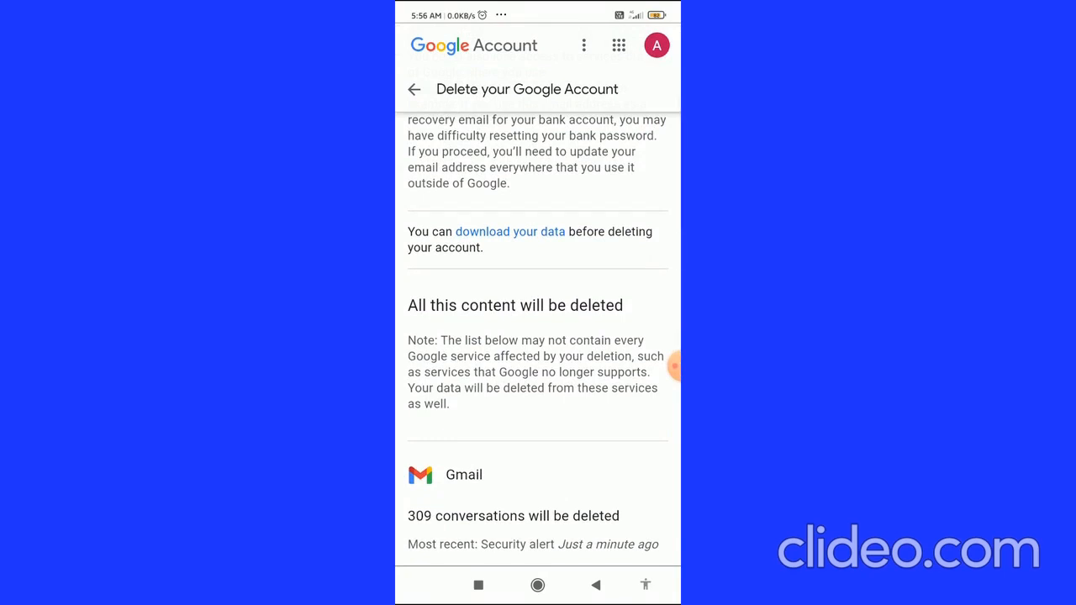
scroll(538, 337, down, 1)
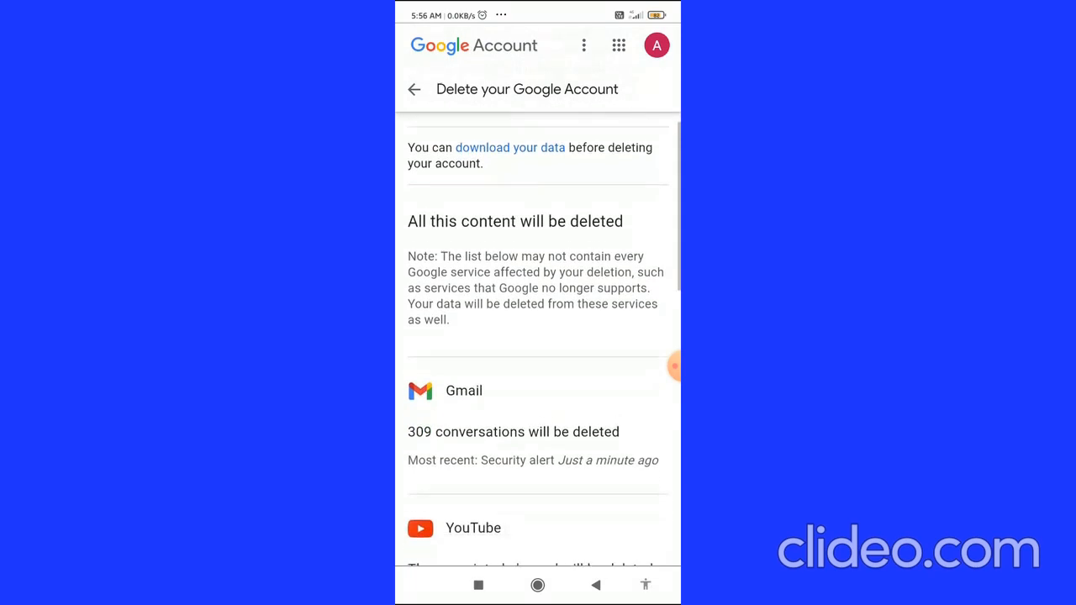
scroll(538, 336, down, 5)
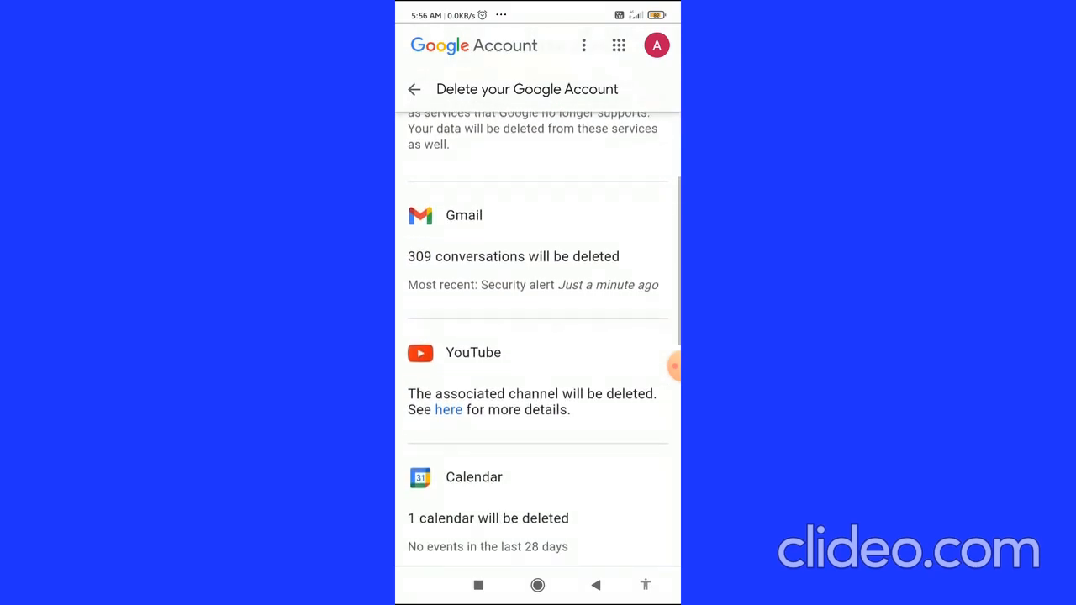
scroll(538, 337, down, 5)
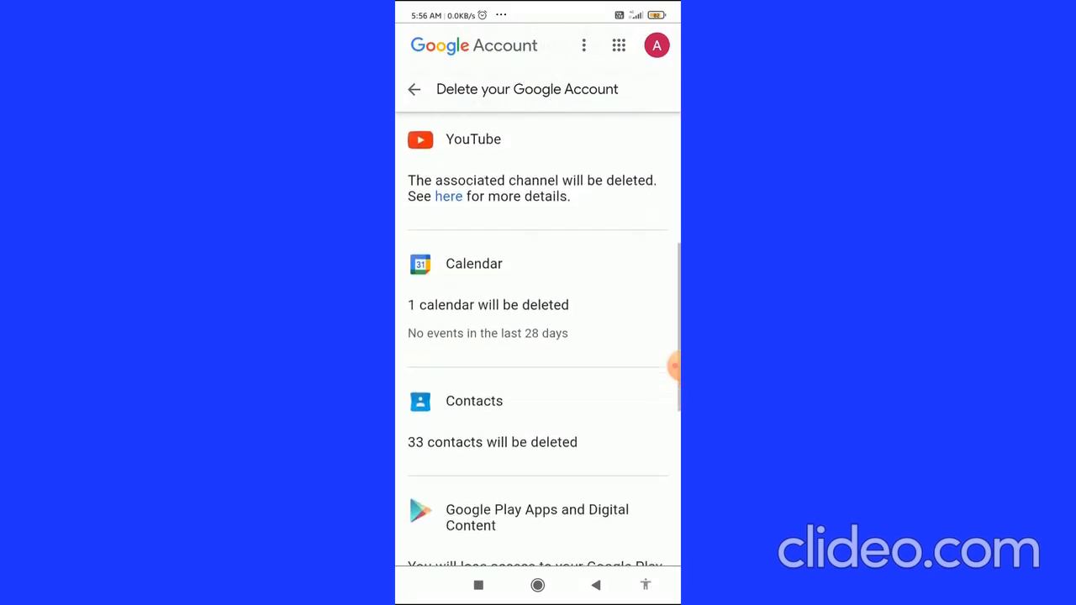
scroll(539, 336, down, 3)
scroll(538, 336, down, 4)
scroll(538, 337, down, 3)
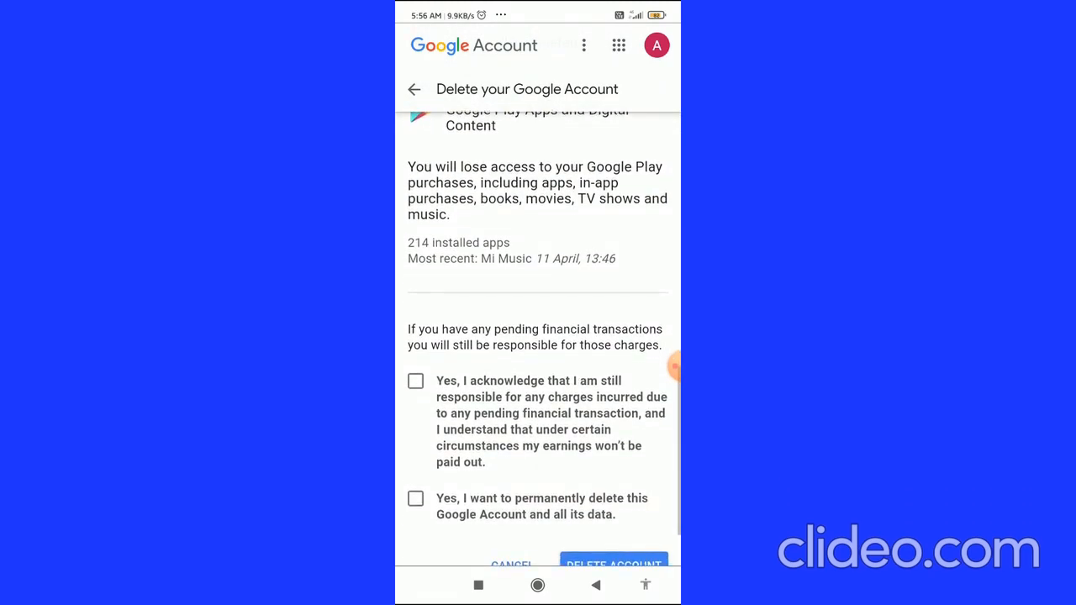
scroll(538, 336, down, 1)
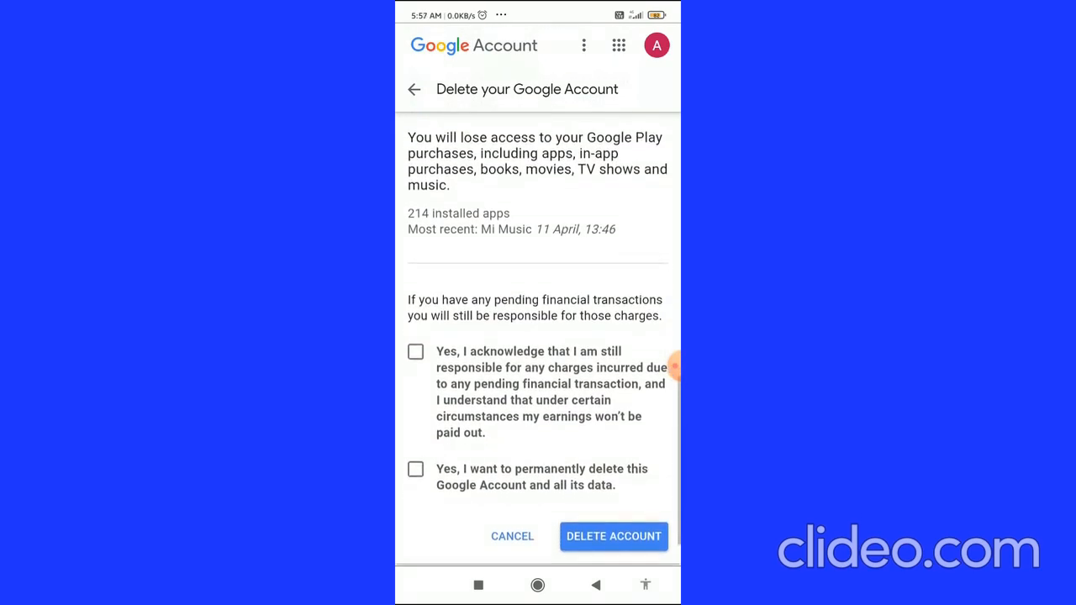
scroll(538, 336, down, 1)
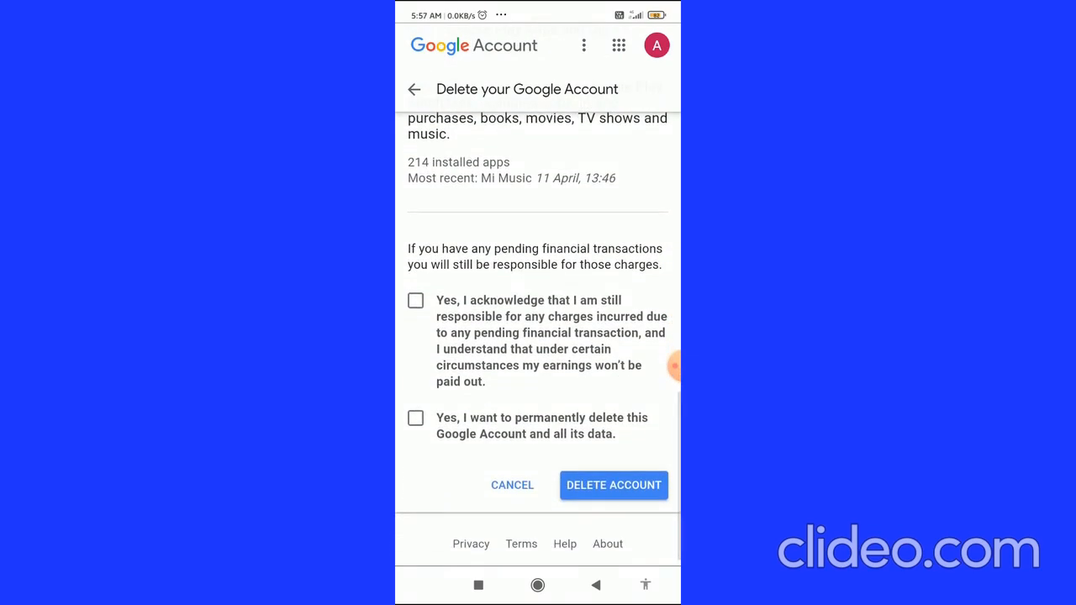
Tick both acknowledgement checkboxes and permanently delete the Google Account.
click(415, 300)
click(415, 418)
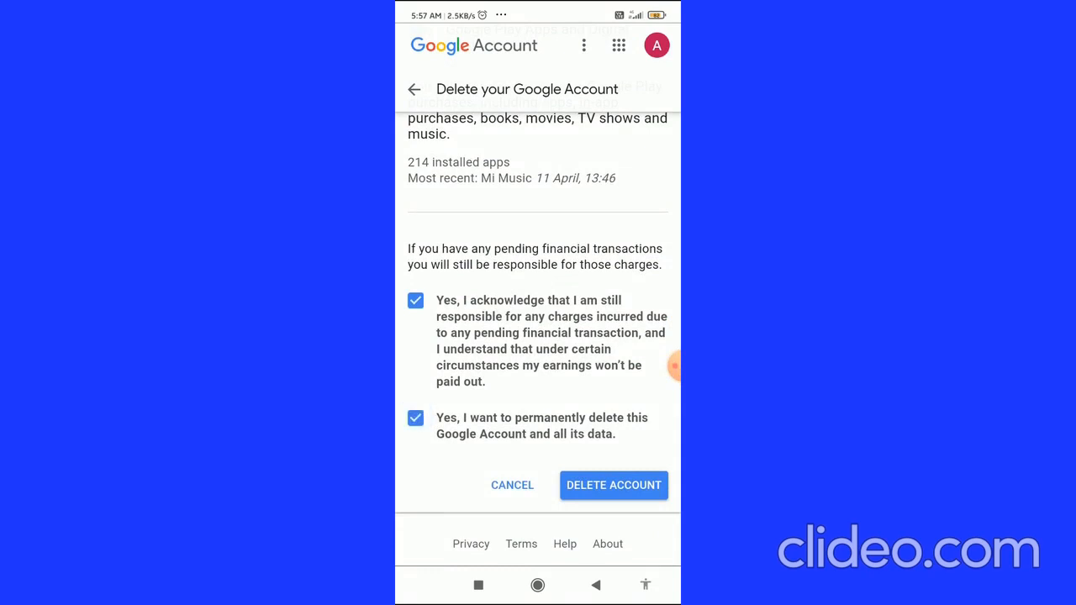
click(614, 485)
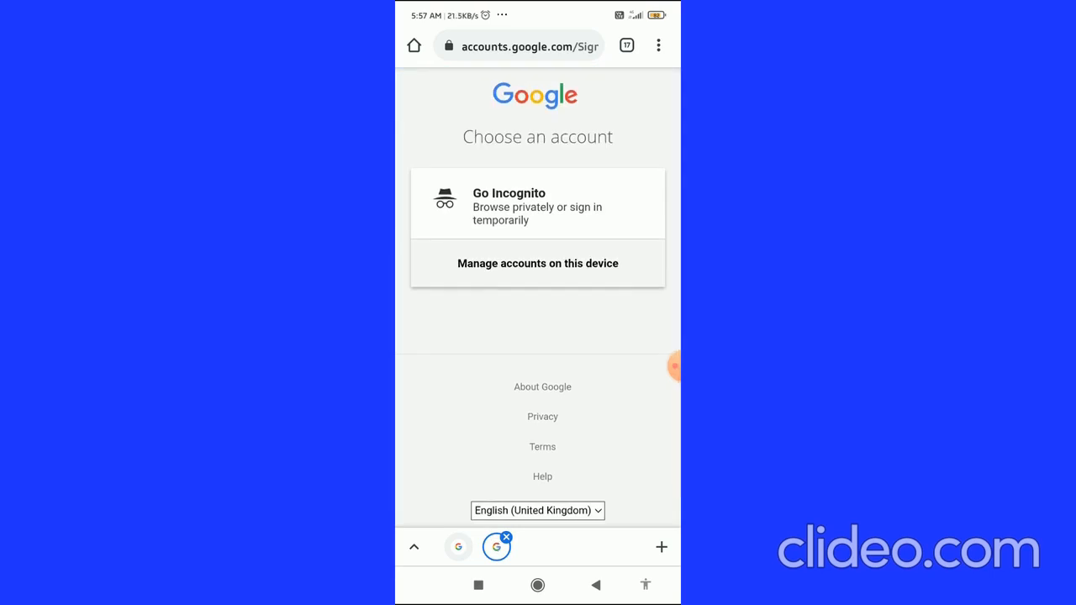
click(675, 367)
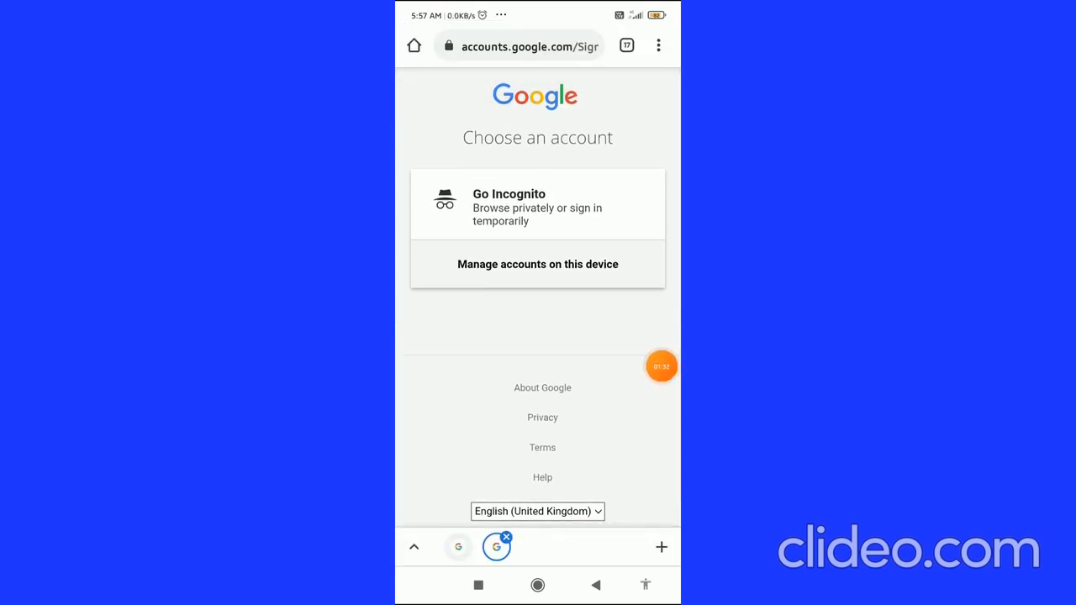
click(662, 367)
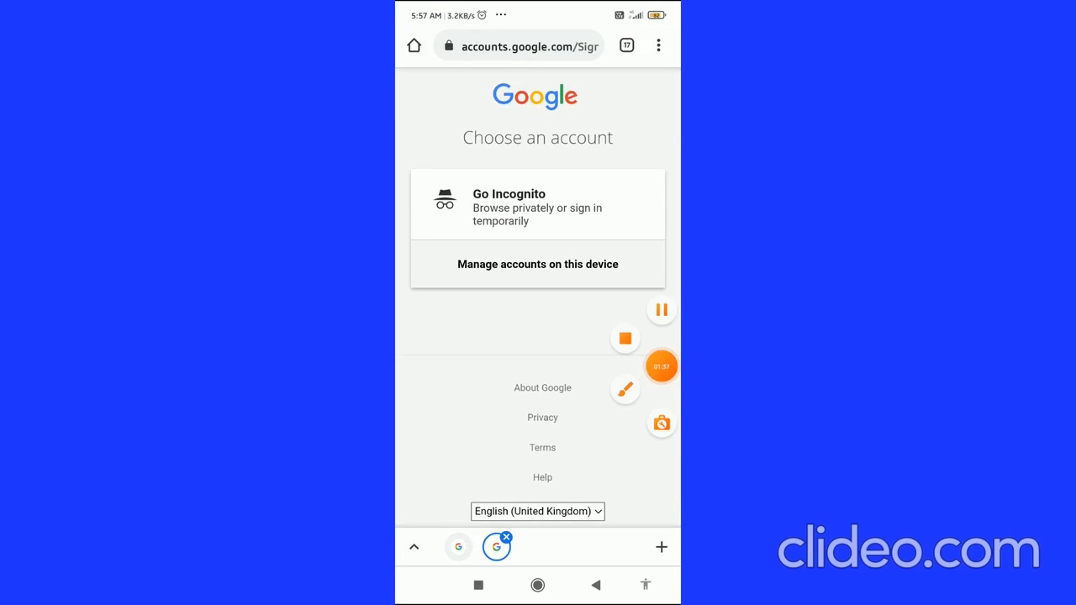
click(661, 366)
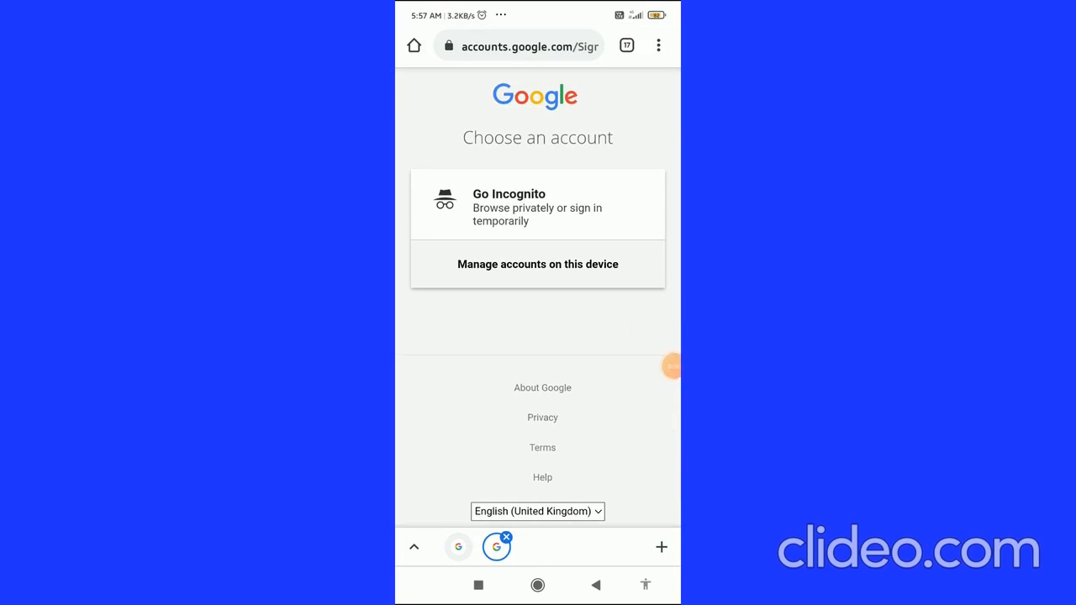
click(673, 366)
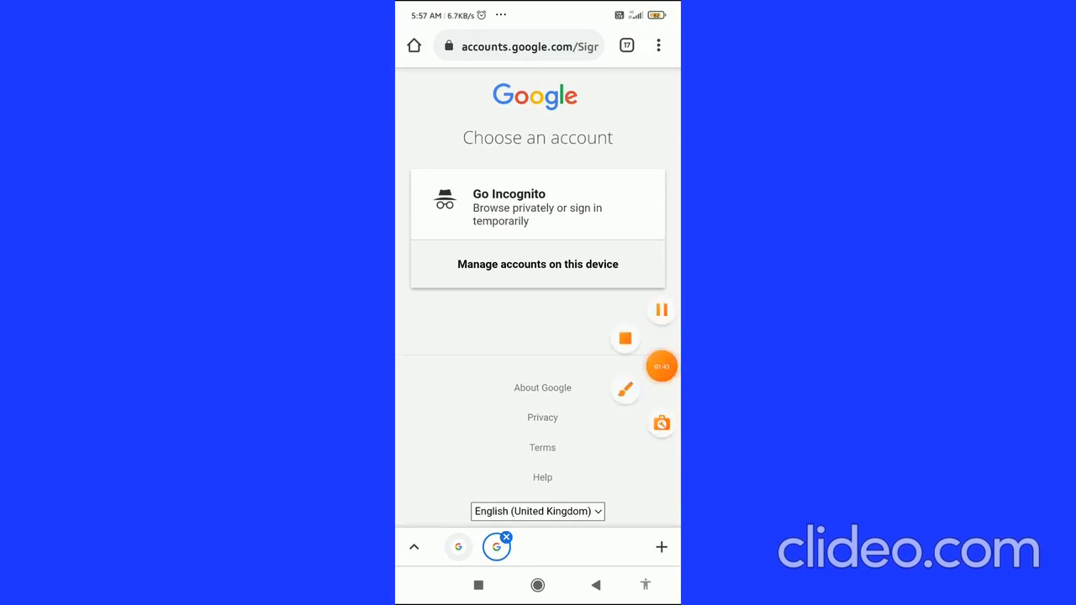
click(661, 366)
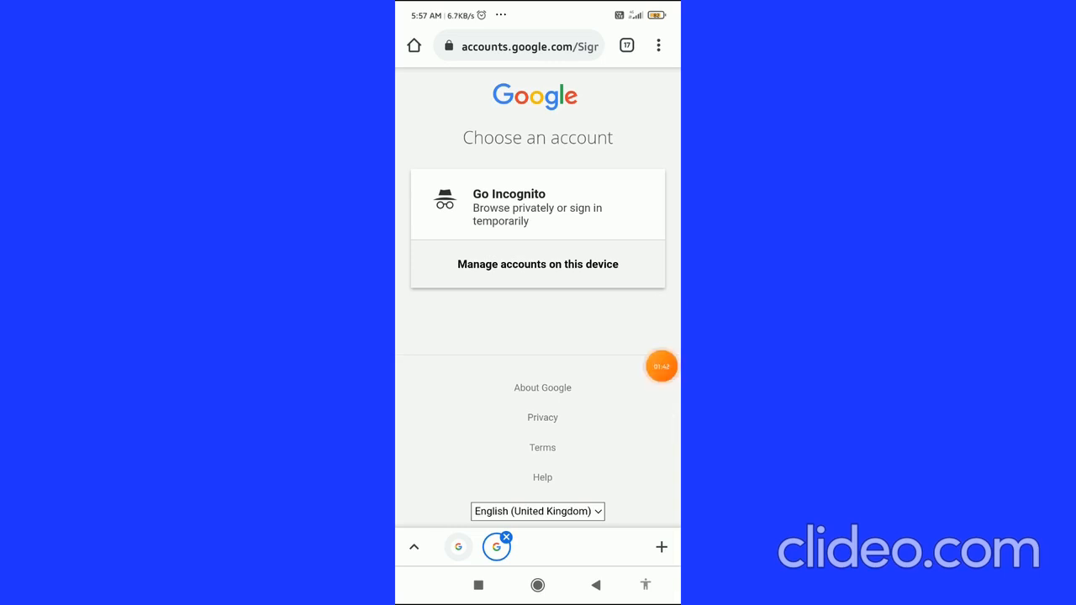